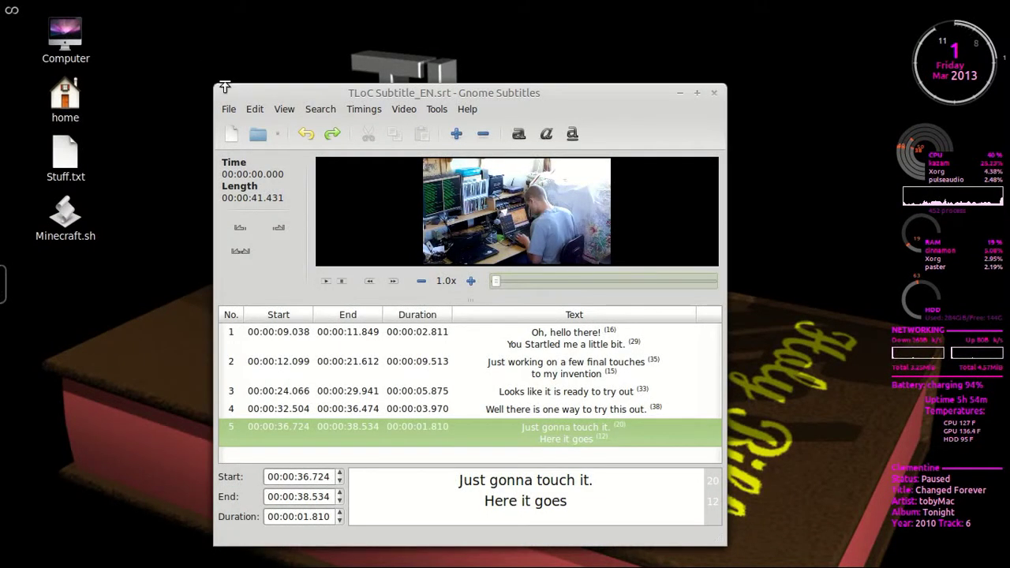
Move the window to the top of the screen, enlarge the video preview, and lengthen the window.
left_click_drag(344, 101, 347, 67)
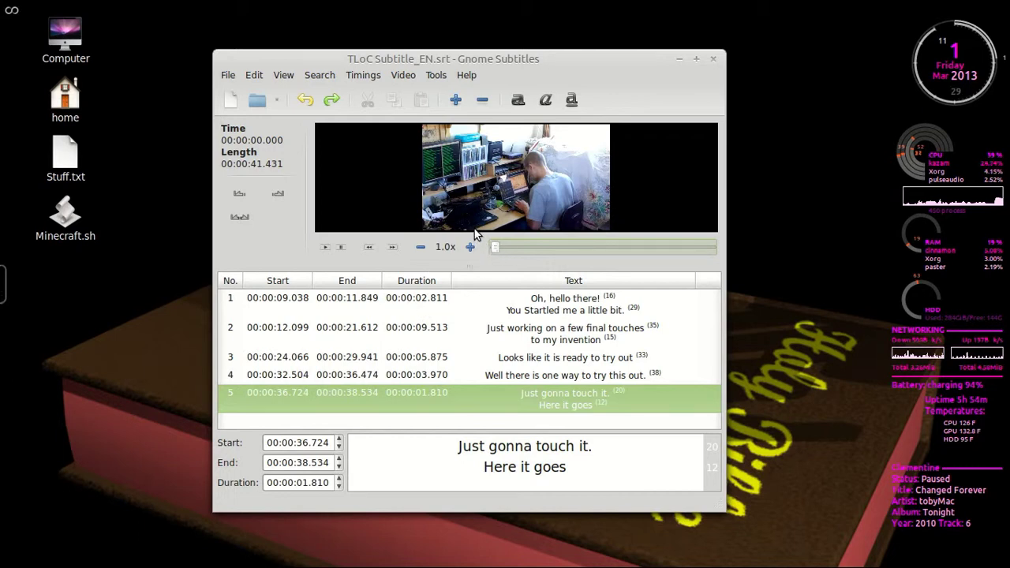
left_click_drag(465, 56, 465, 10)
left_click_drag(471, 219, 465, 317)
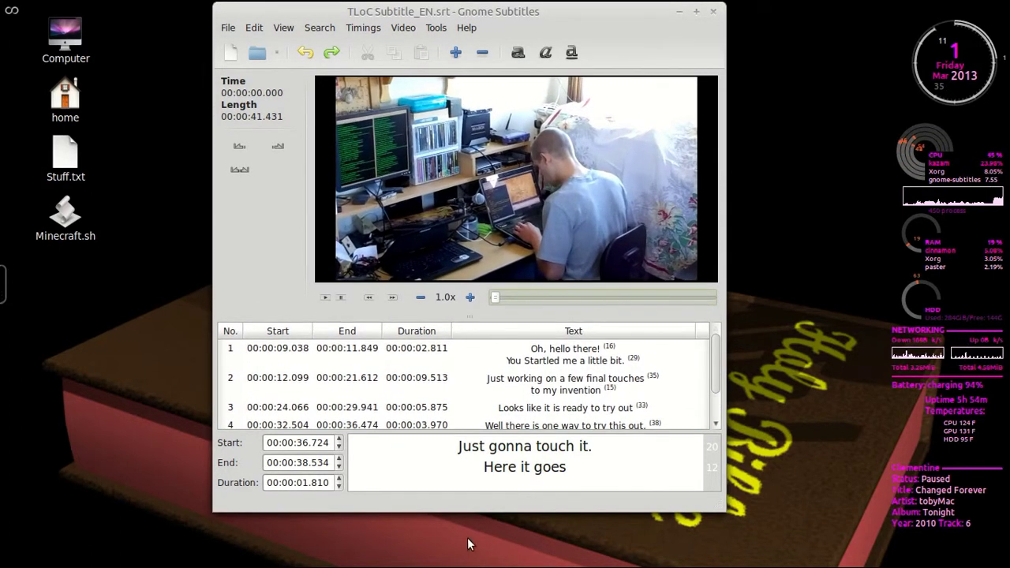
left_click_drag(468, 510, 458, 562)
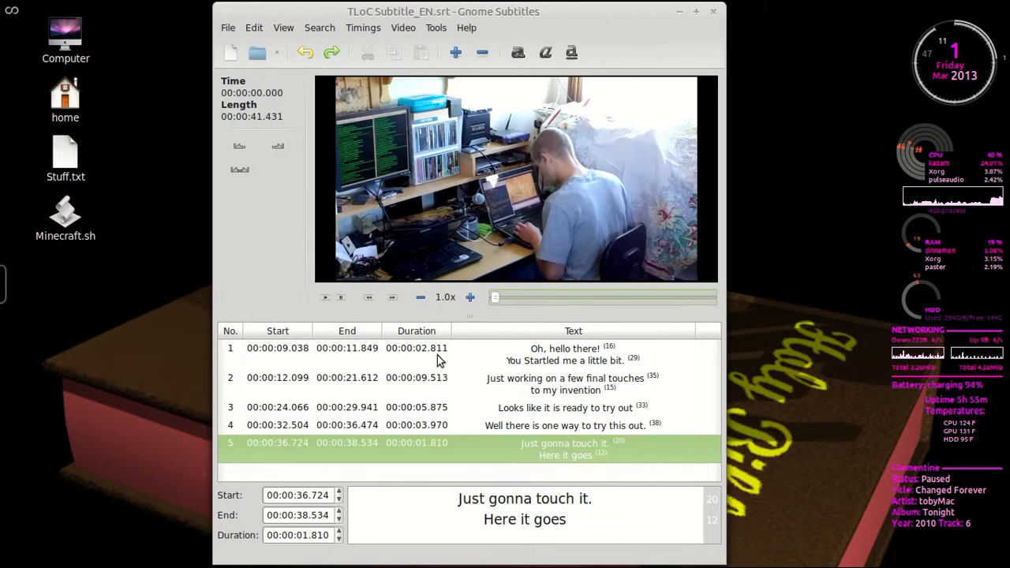
Look over subtitles 2, 4 and 5, then start the video preview playing.
left_click(419, 380)
left_click(419, 426)
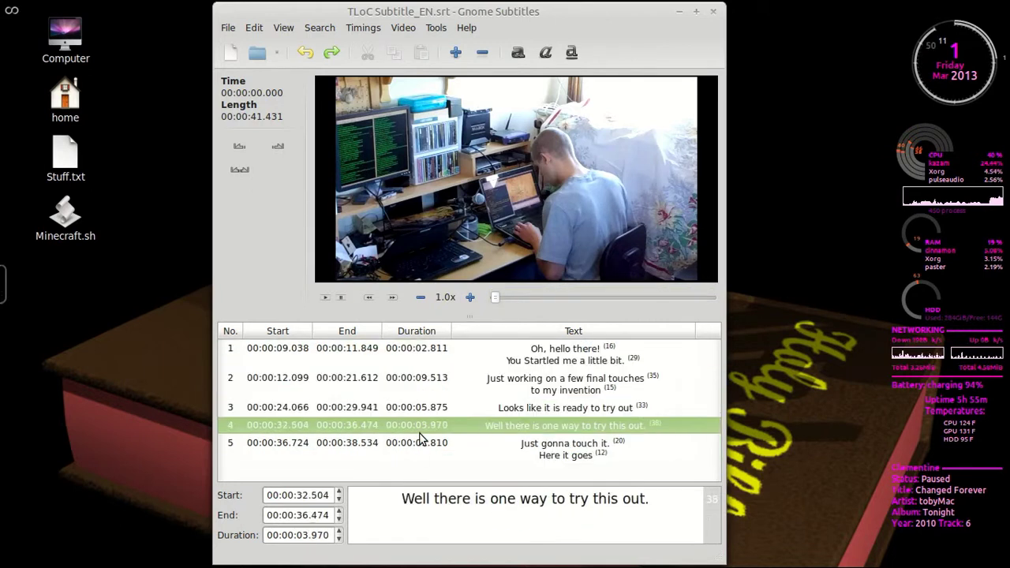
left_click(419, 444)
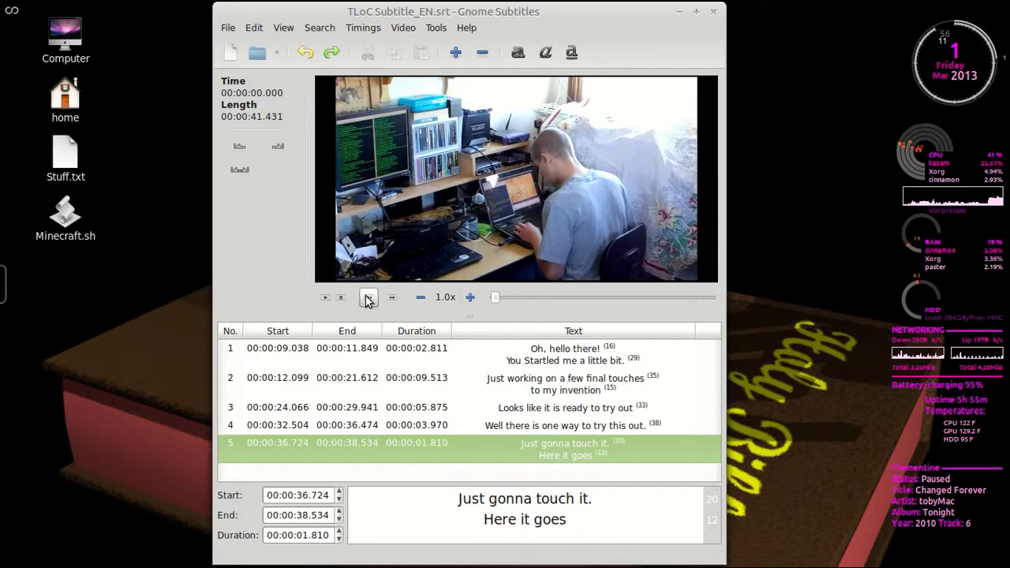
left_click(325, 300)
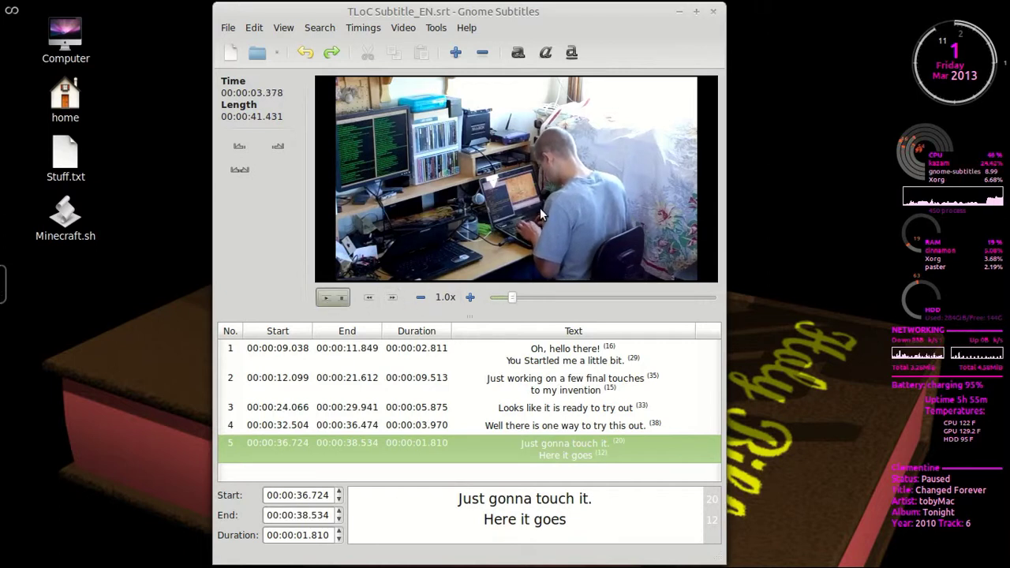
Add a sixth subtitle reading 'random text' and pause the video.
left_click(456, 53)
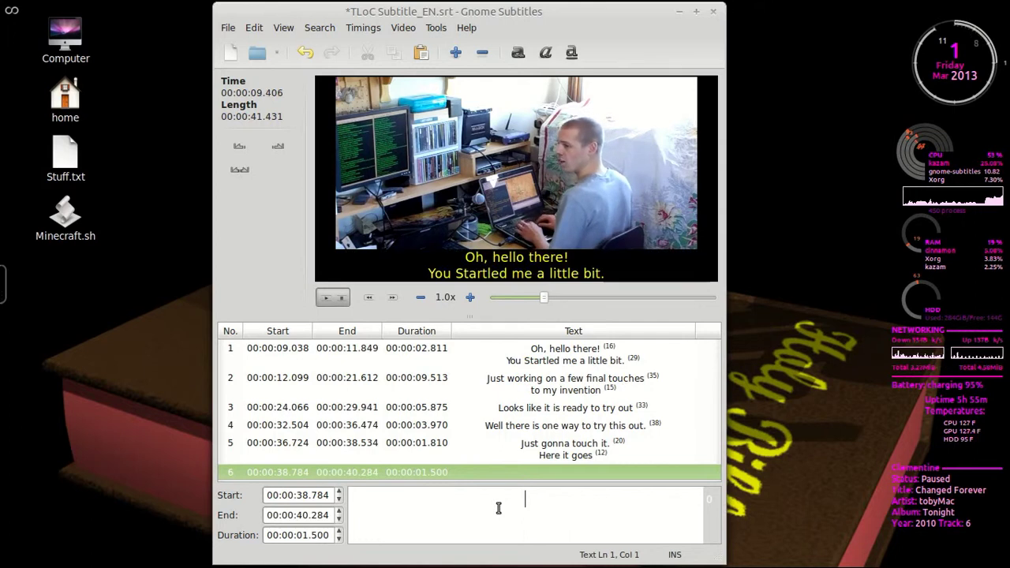
type("random text")
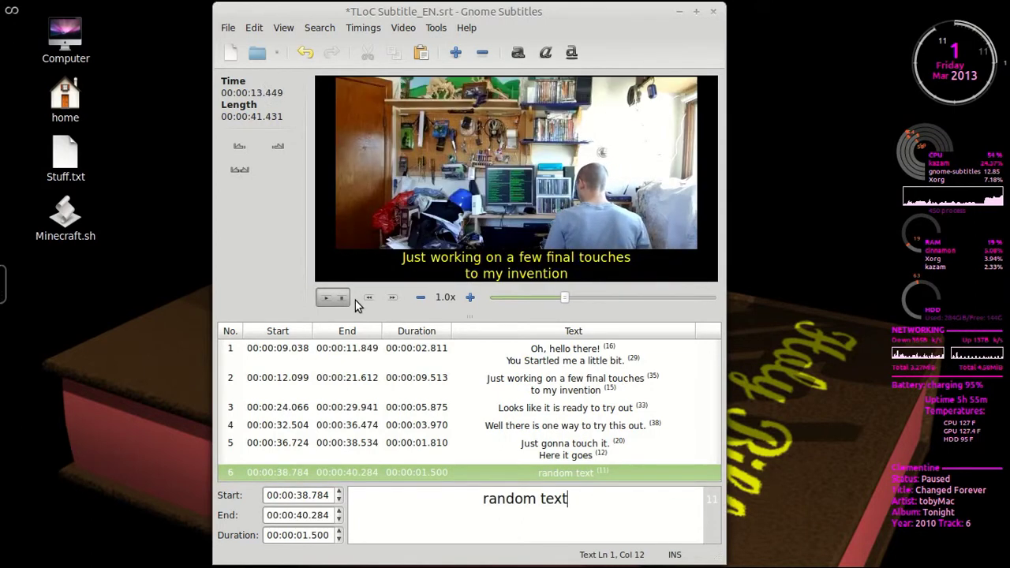
left_click(332, 297)
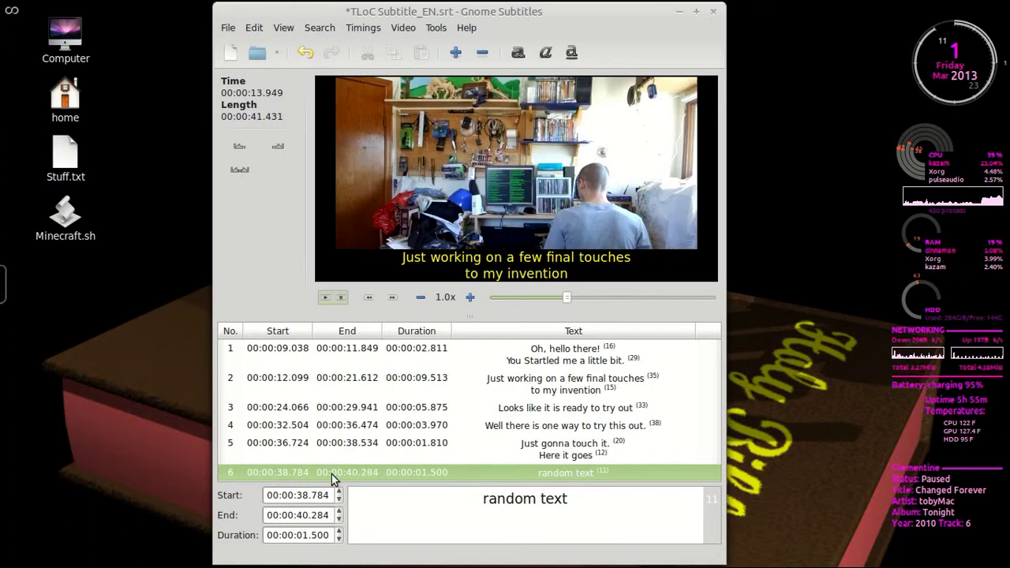
Select the new sixth subtitle and remove it, leaving the original five lines.
left_click(287, 444)
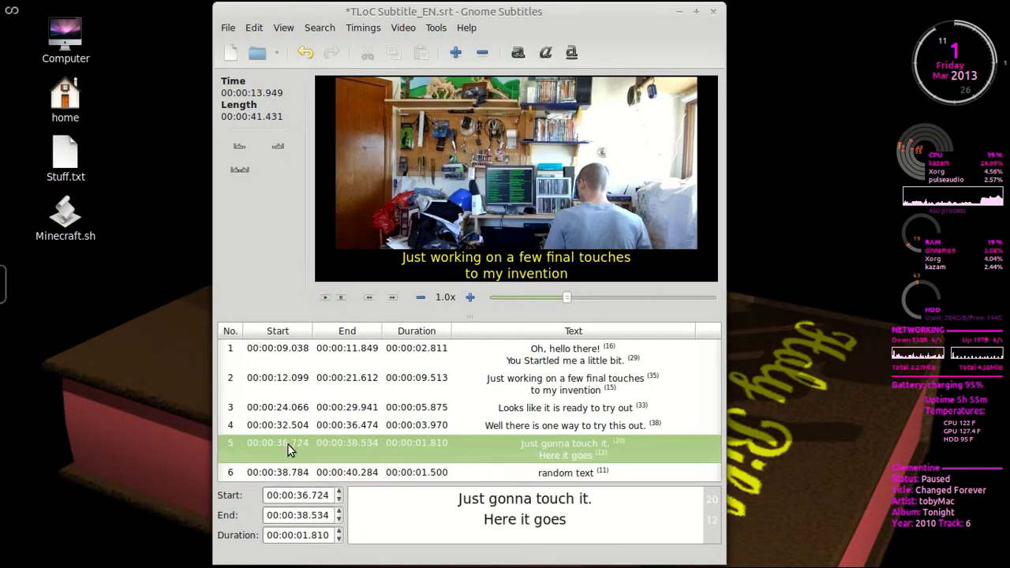
left_click(237, 472)
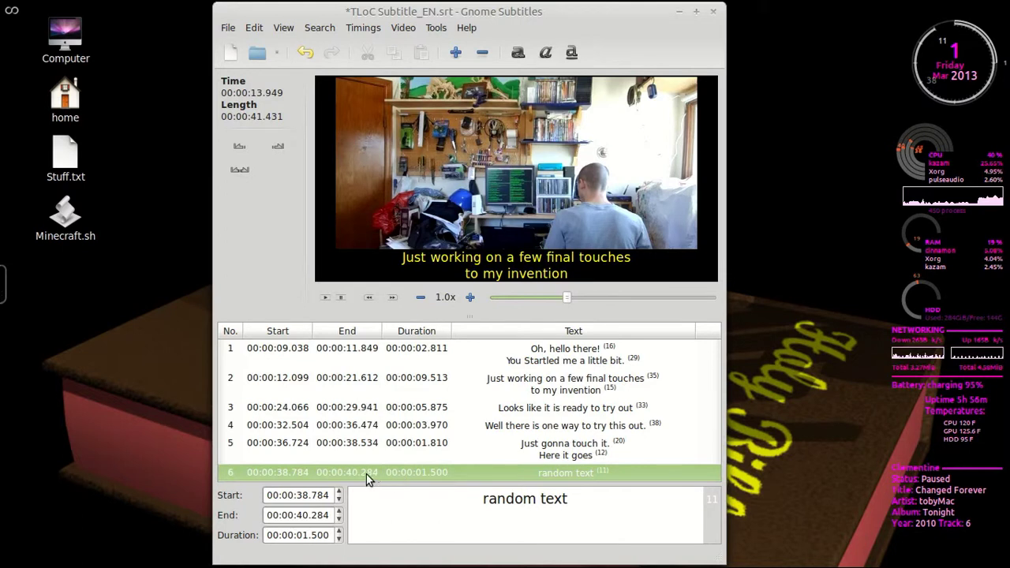
left_click(482, 52)
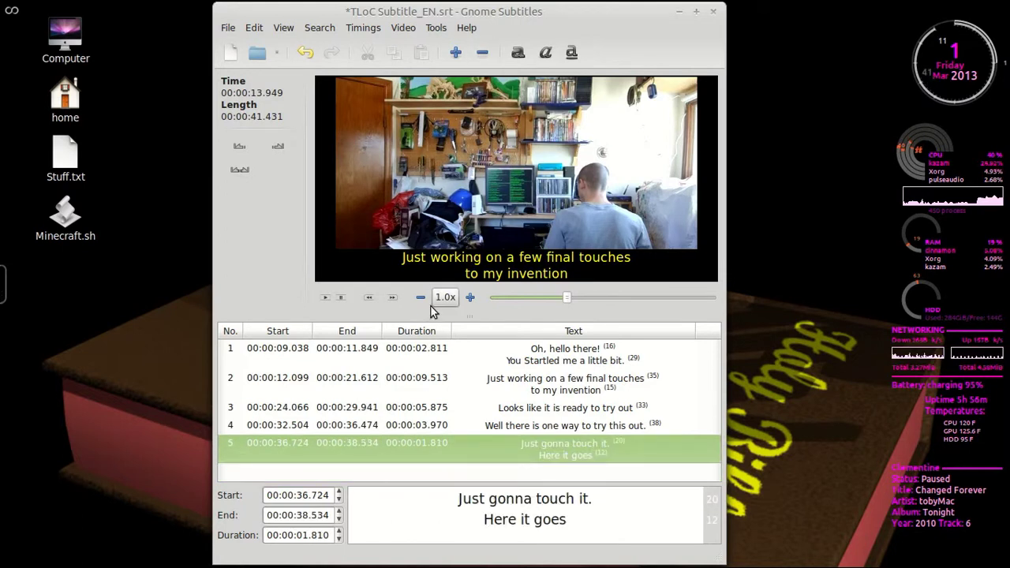
Start a new translation of the subtitle file from the File > Translation menu.
left_click(228, 28)
mouse_move(260, 107)
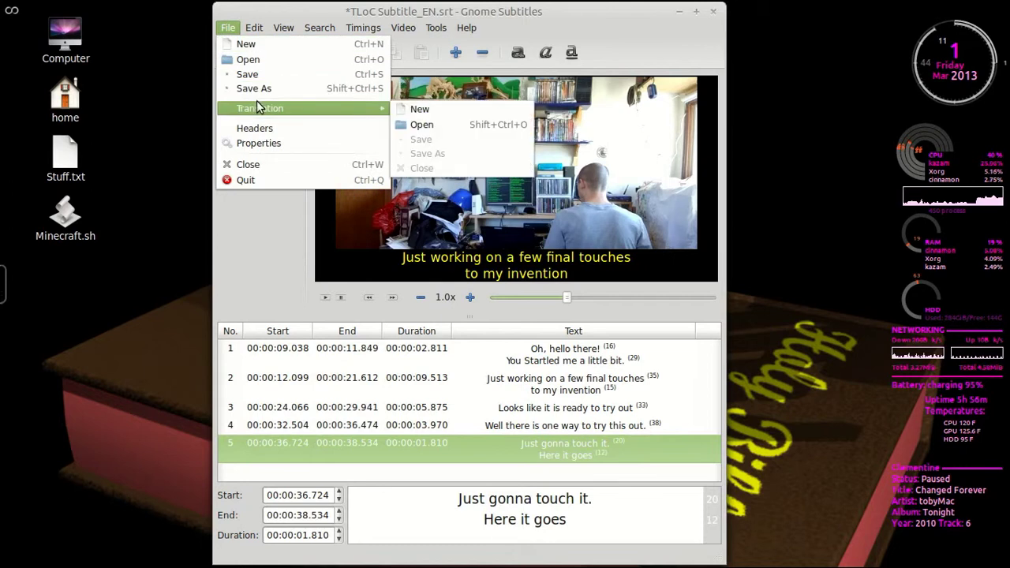
left_click(450, 113)
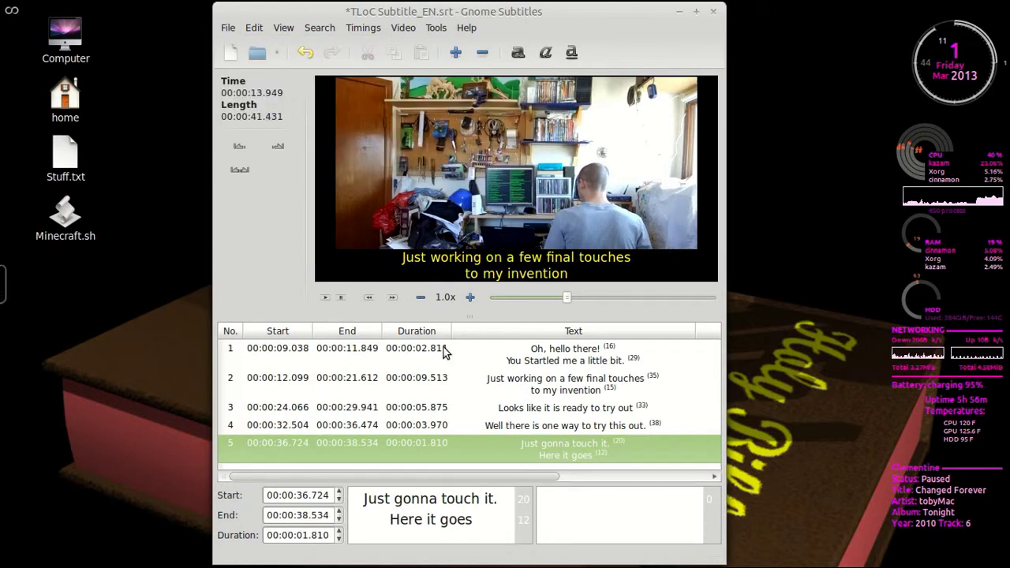
left_click(580, 507)
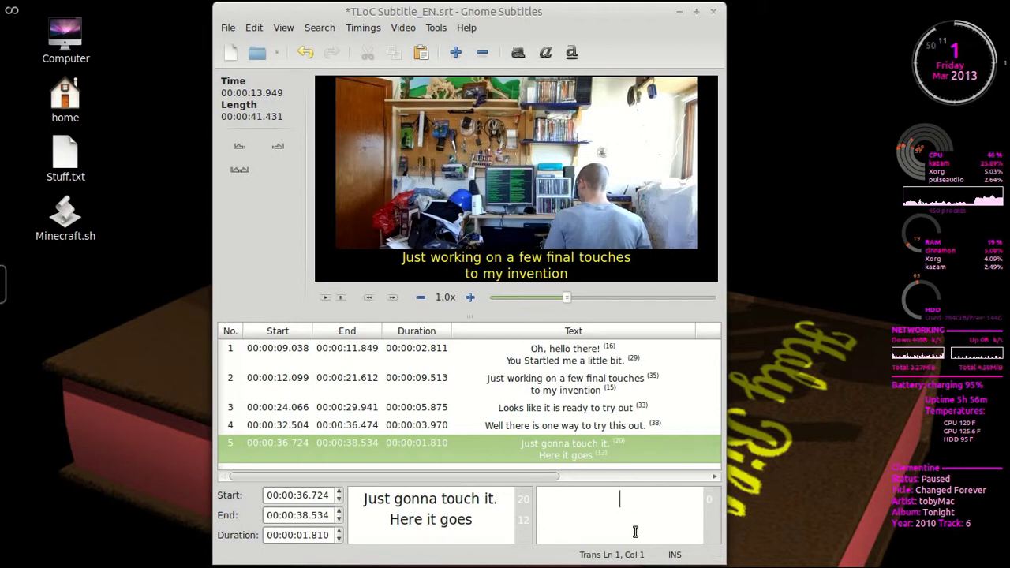
Enter '¡Hola!' and 'Usted un pocito' on two lines as subtitle 1's translation.
left_click(558, 356)
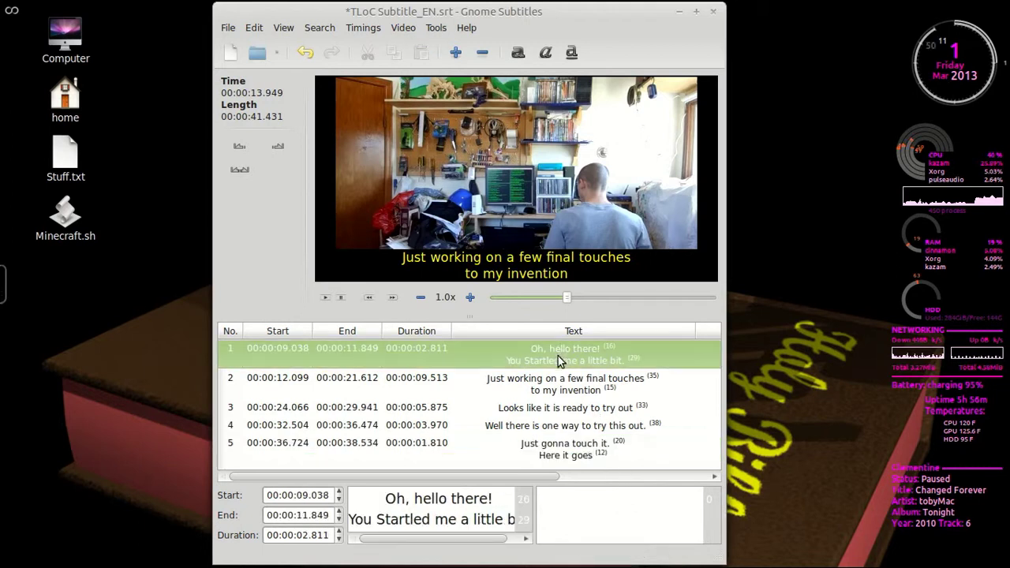
left_click(609, 503)
type("H")
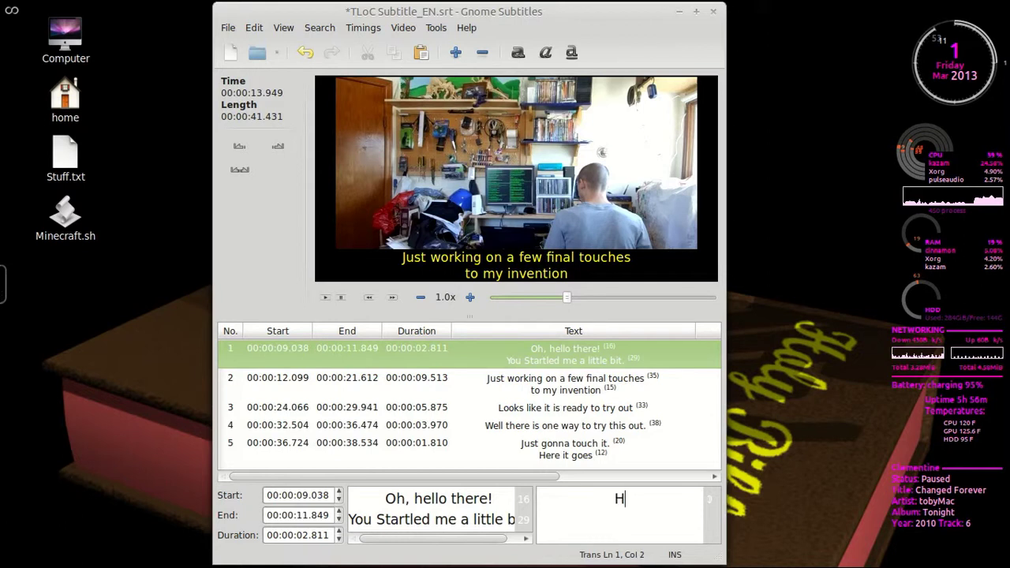
type("ola!")
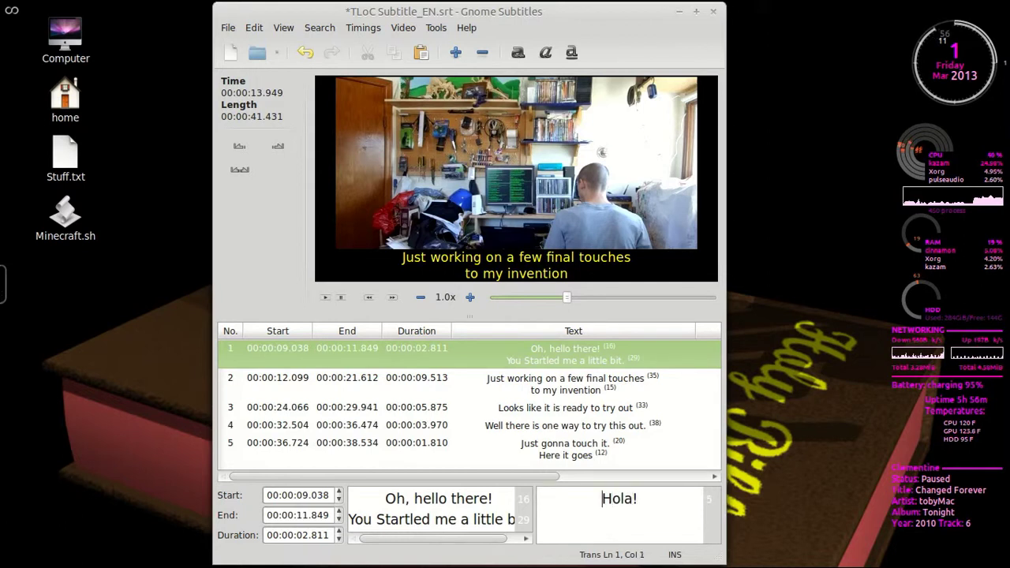
type("¡")
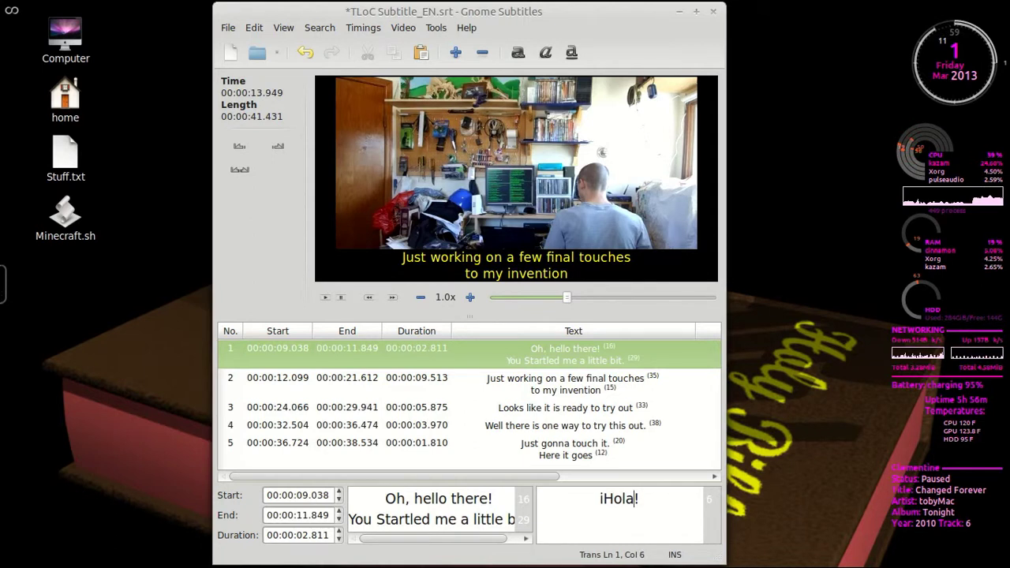
key("Return")
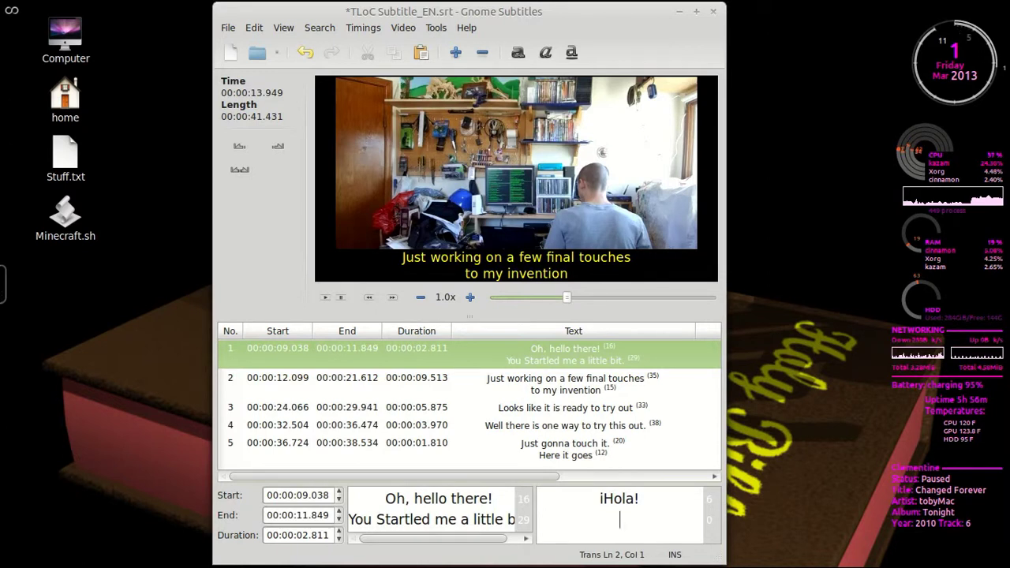
type("Usted ")
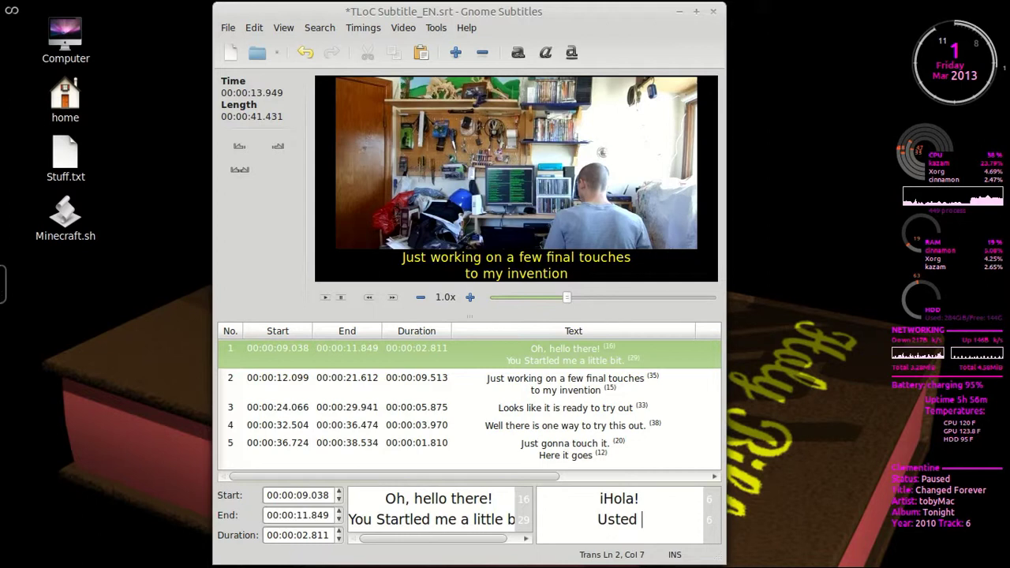
type("un po")
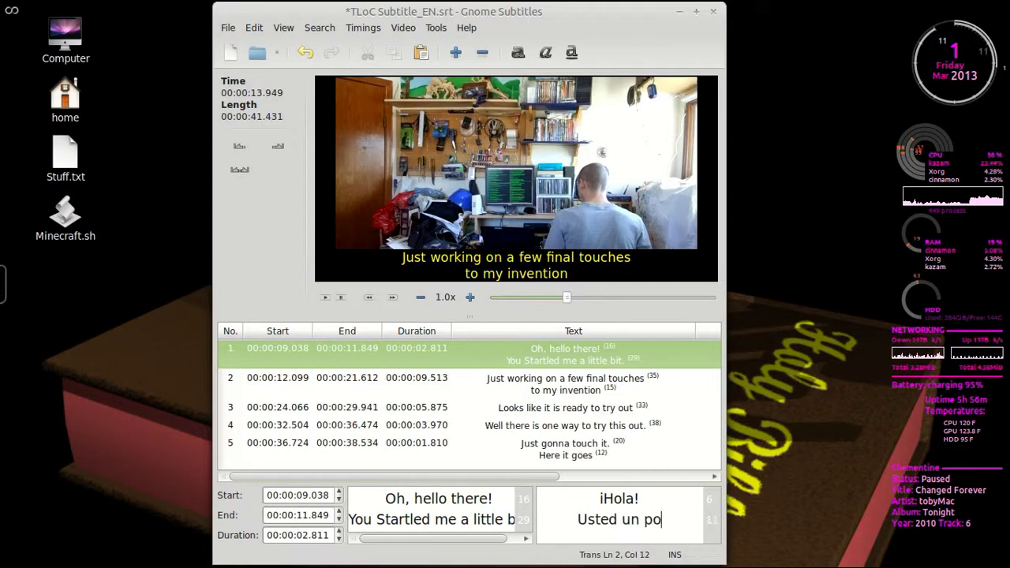
type("cito")
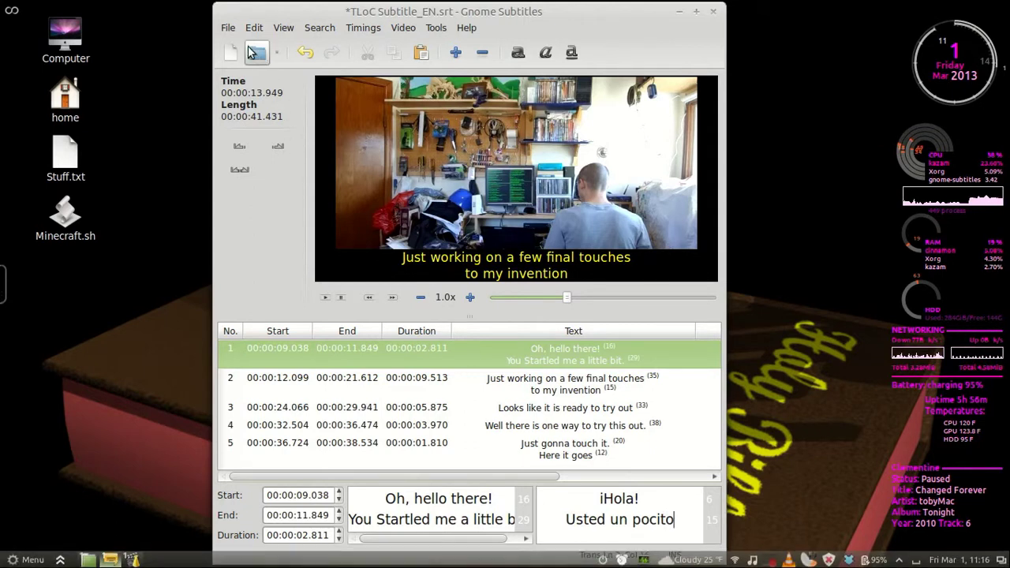
Browse the File > Translation, Search and Tools menus, then dismiss them.
left_click(228, 28)
mouse_move(251, 110)
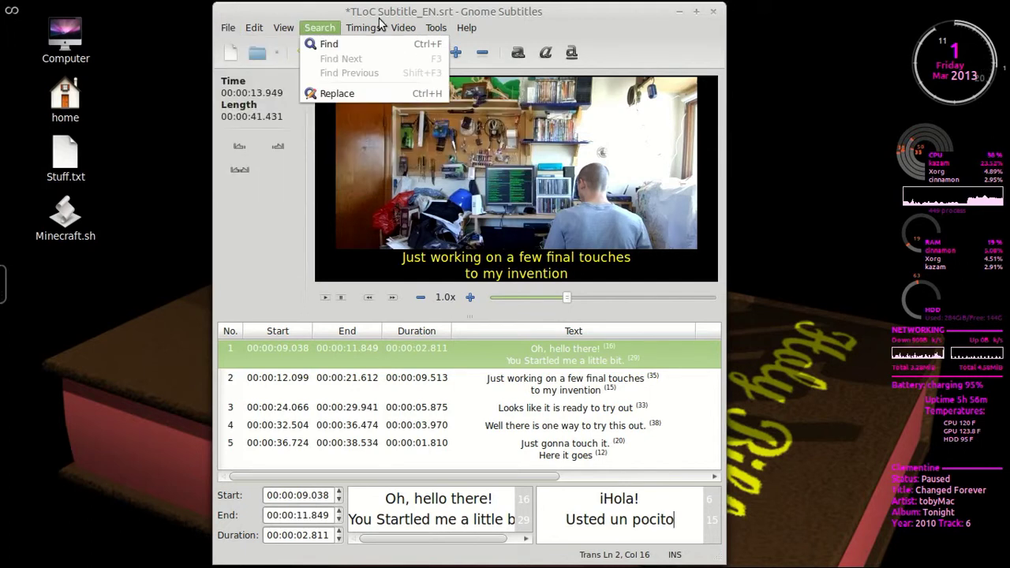
mouse_move(436, 28)
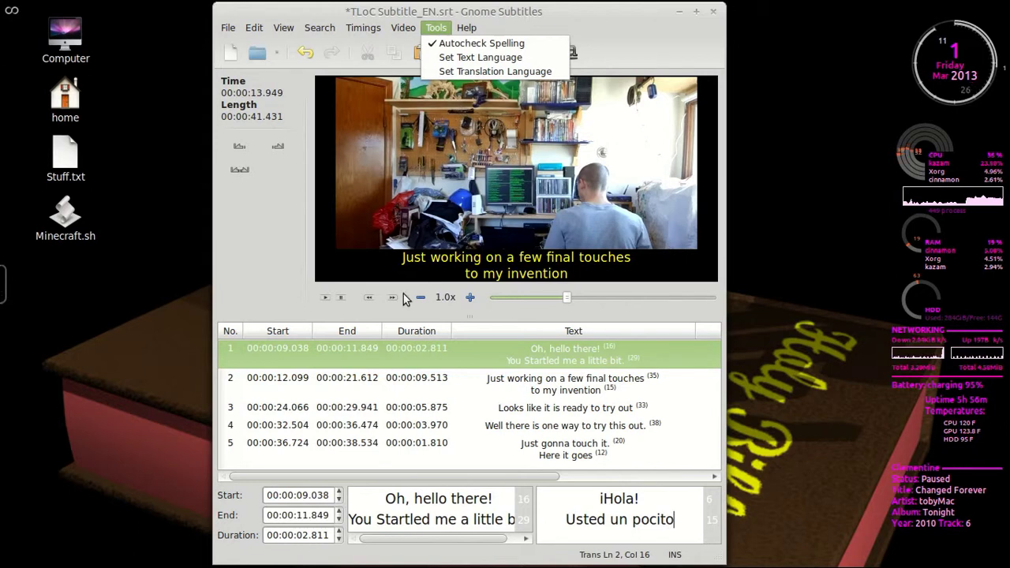
left_click(291, 270)
Bring VLC forward and load TLoC Subtitle_EN.srt as the subtitle file for TLoC.mp4.
mouse_move(134, 559)
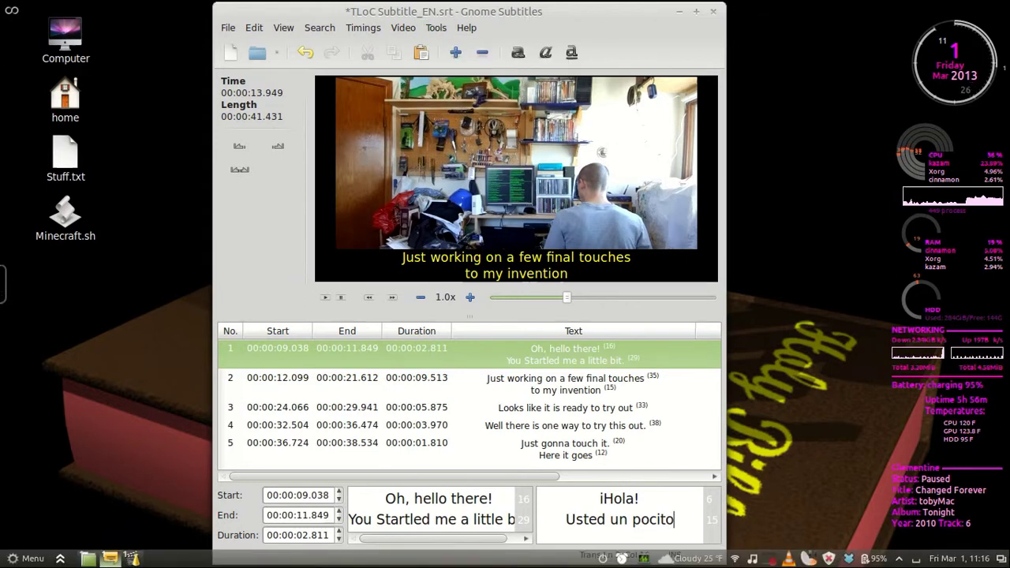
left_click(134, 559)
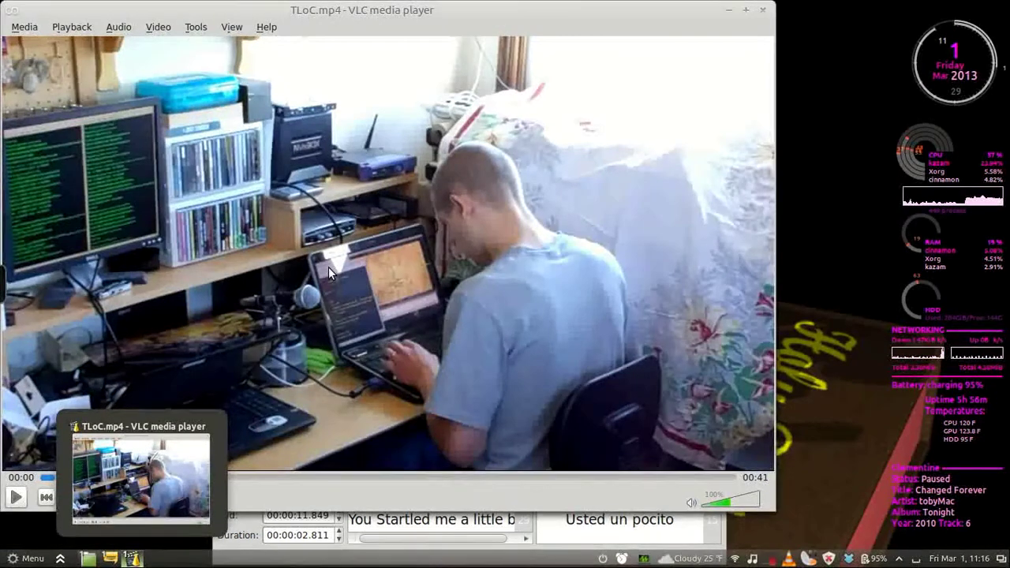
right_click(134, 128)
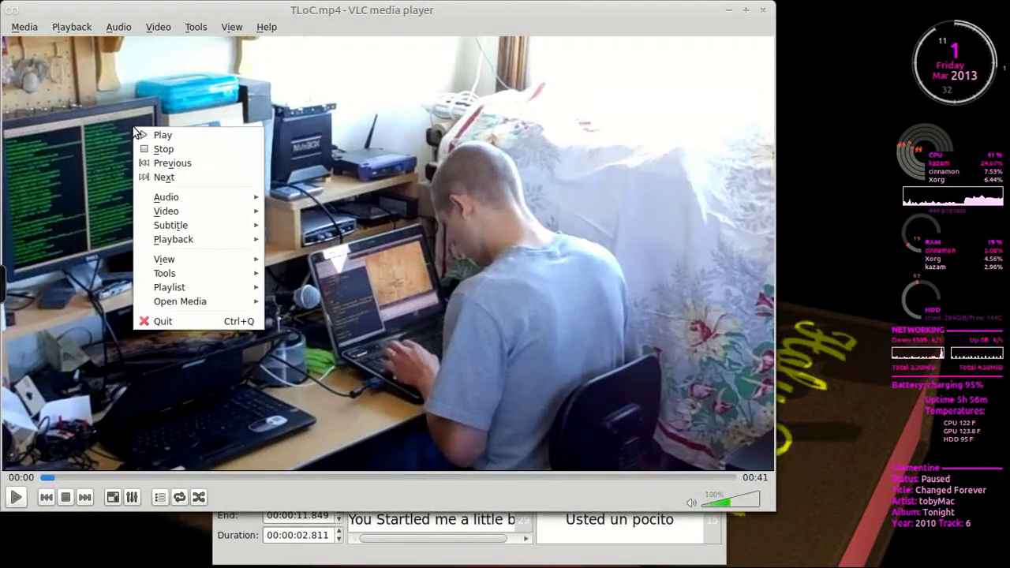
mouse_move(214, 234)
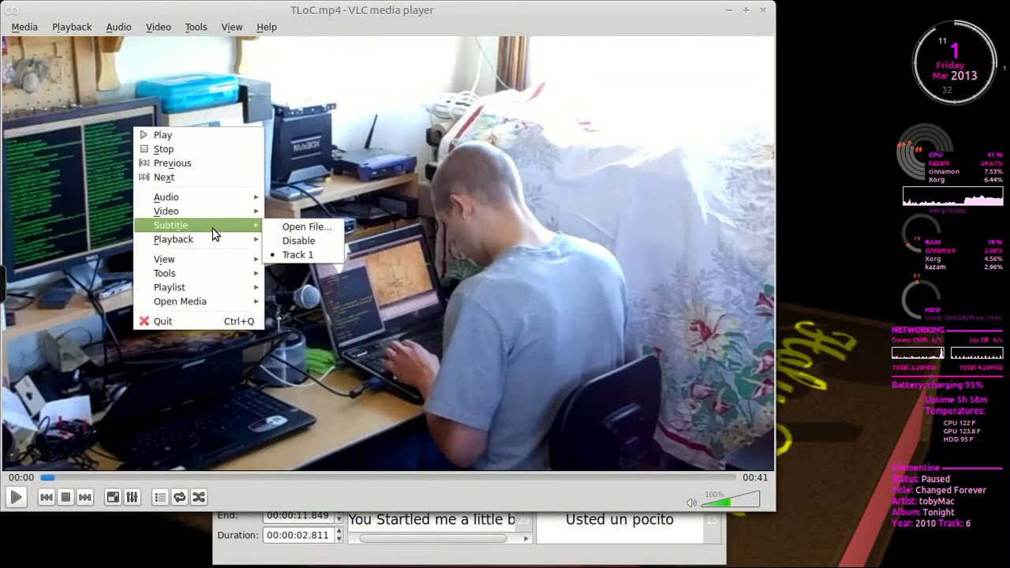
left_click(320, 225)
left_click(235, 305)
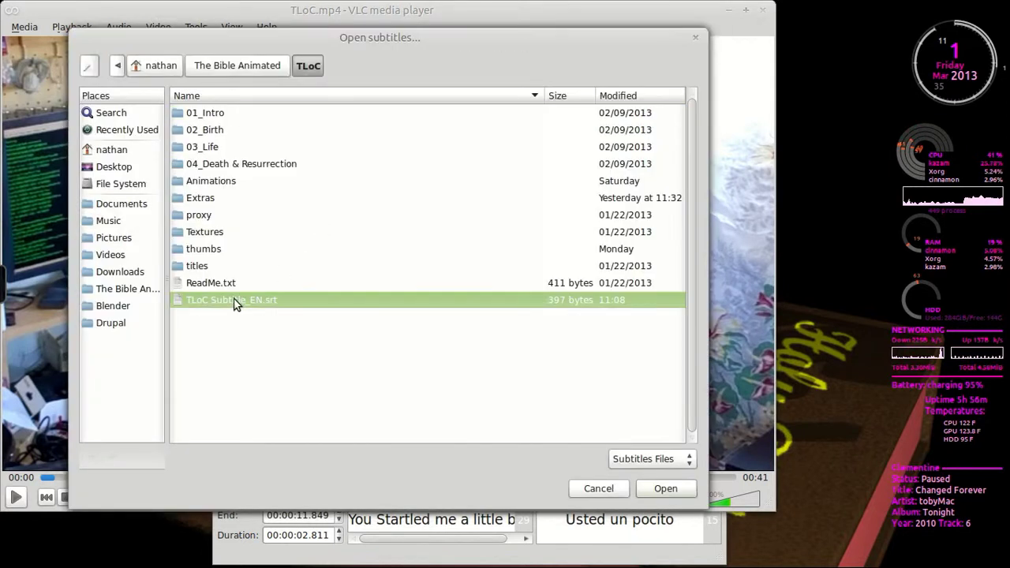
left_click(663, 488)
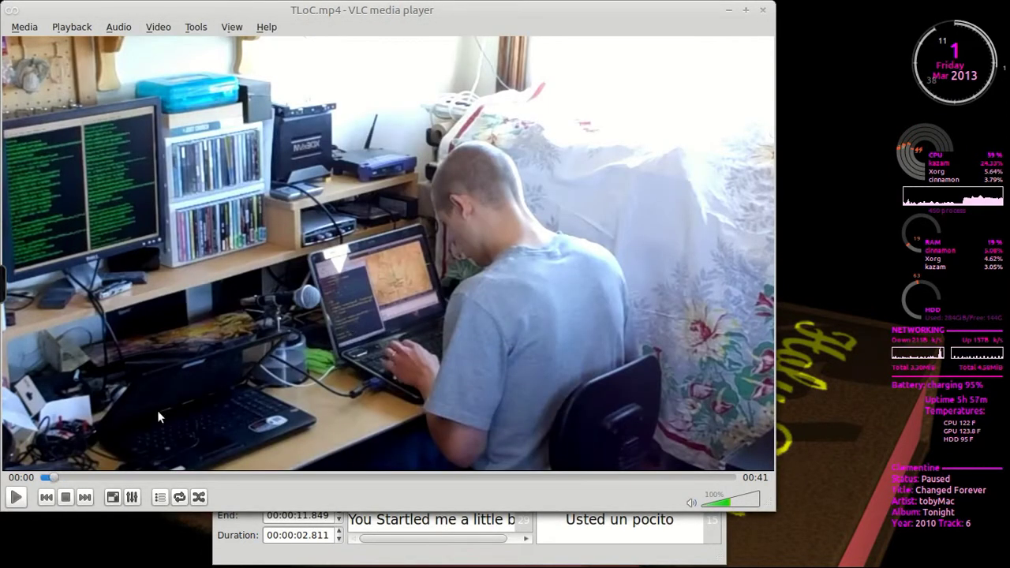
Play the video from about 00:09 with the volume raised to 125%.
left_click(15, 498)
left_click(199, 478)
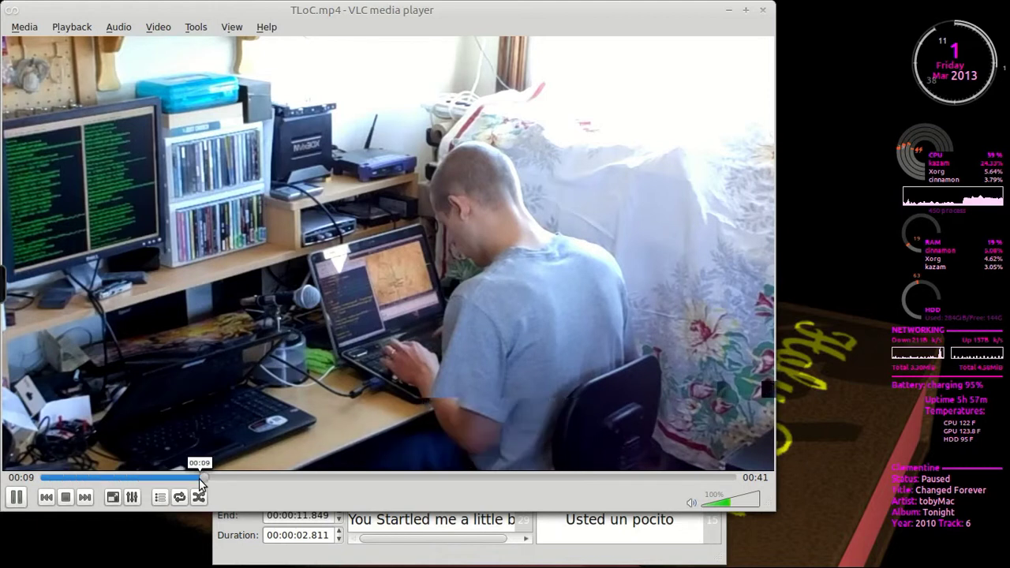
left_click(718, 509)
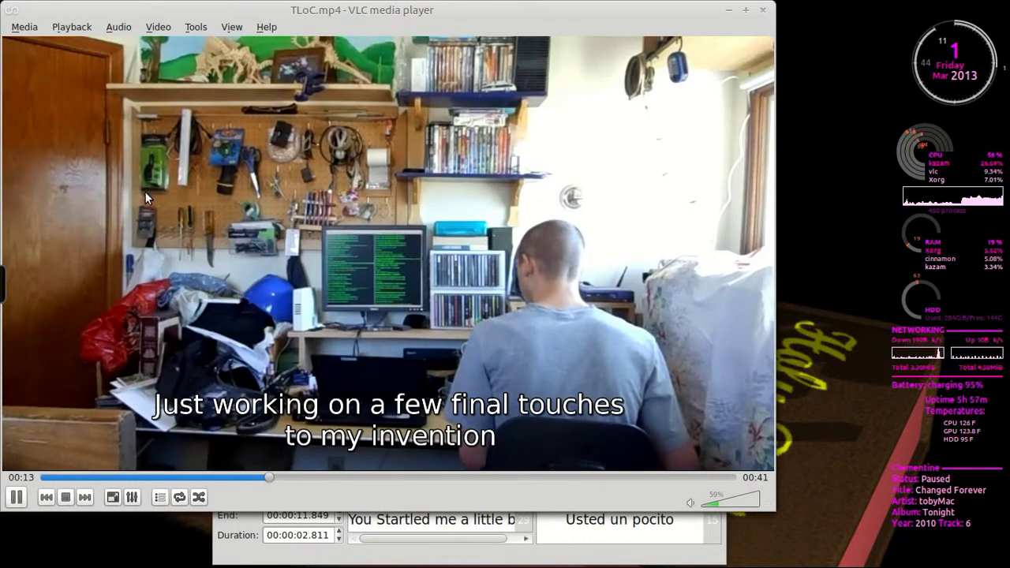
left_click(728, 504)
scroll(729, 504, "up", 6)
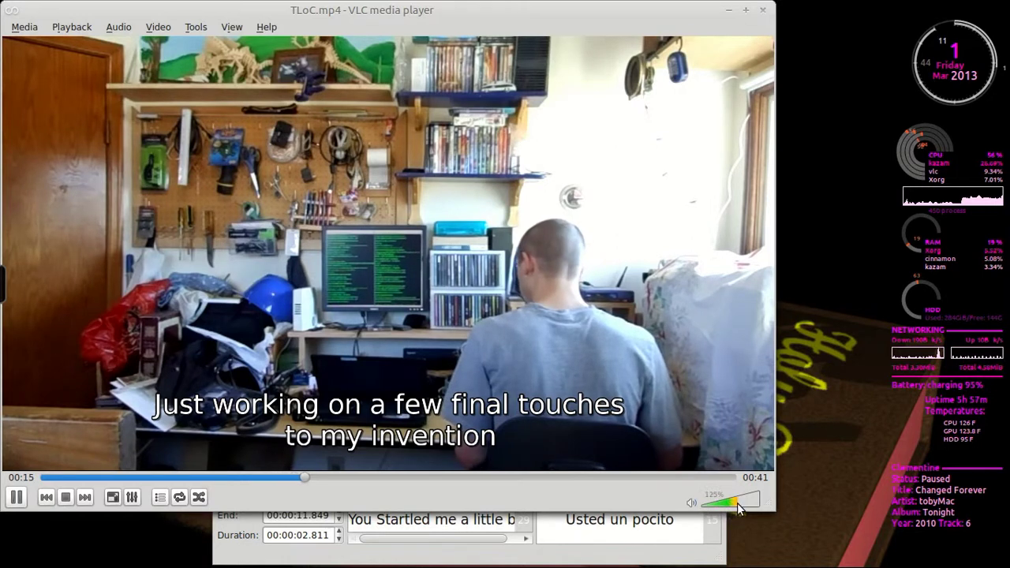
Turn the subtitles off, then switch to subtitle track 1.
right_click(278, 245)
mouse_move(357, 321)
mouse_move(357, 348)
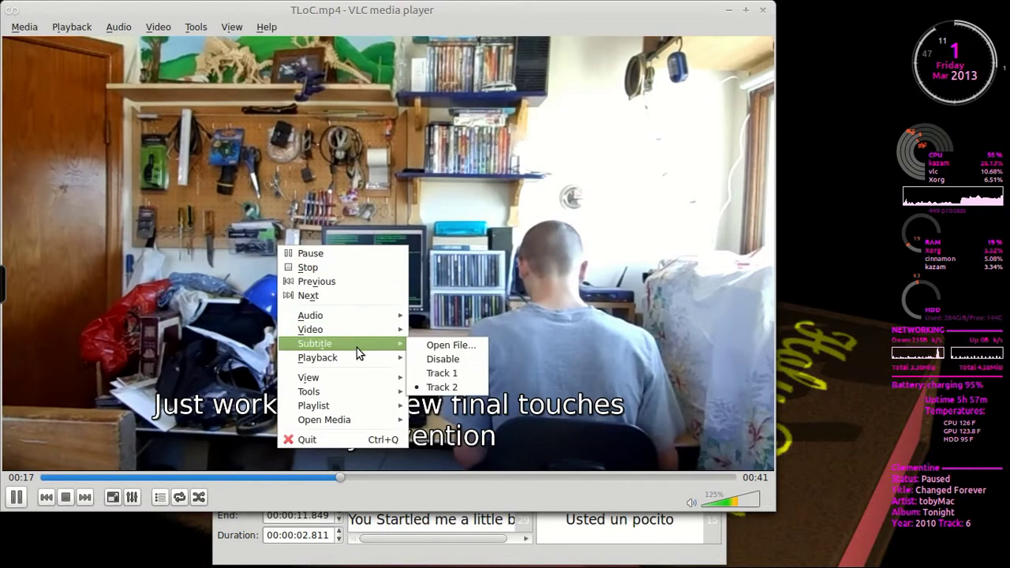
left_click(463, 356)
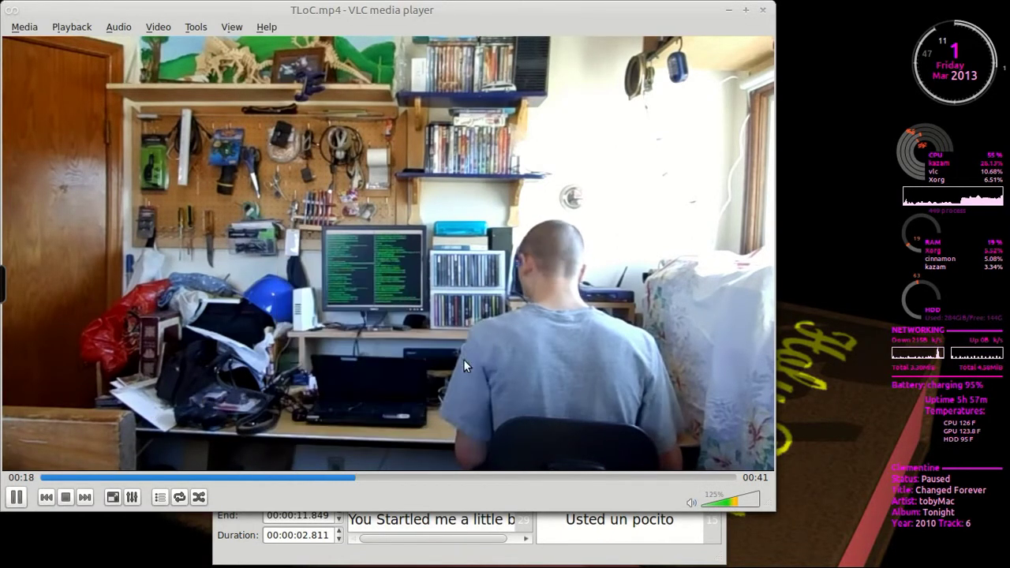
right_click(427, 255)
mouse_move(515, 352)
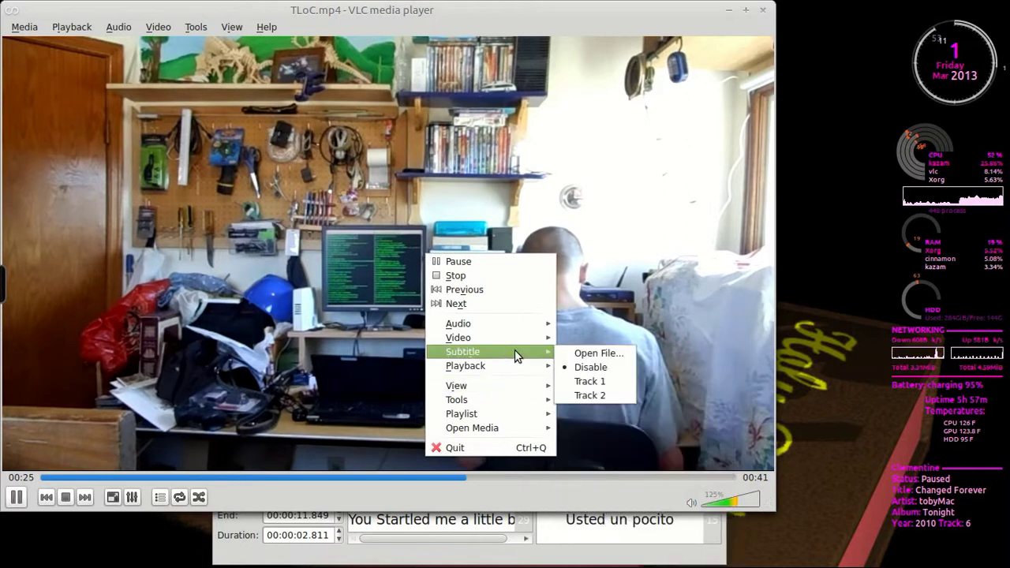
left_click(601, 382)
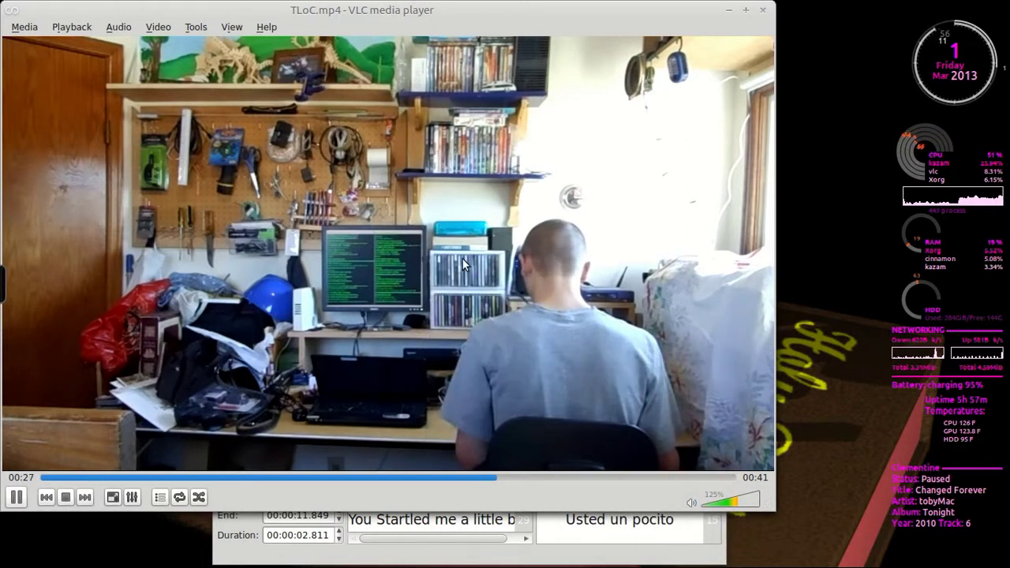
Switch to subtitle track 2, then back to subtitle track 1.
right_click(338, 183)
mouse_move(409, 282)
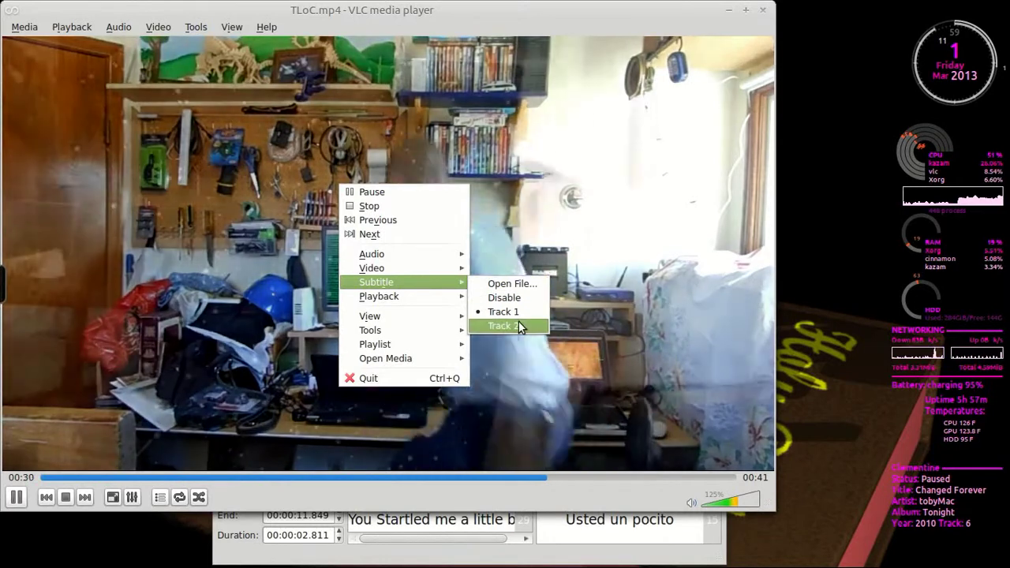
left_click(518, 323)
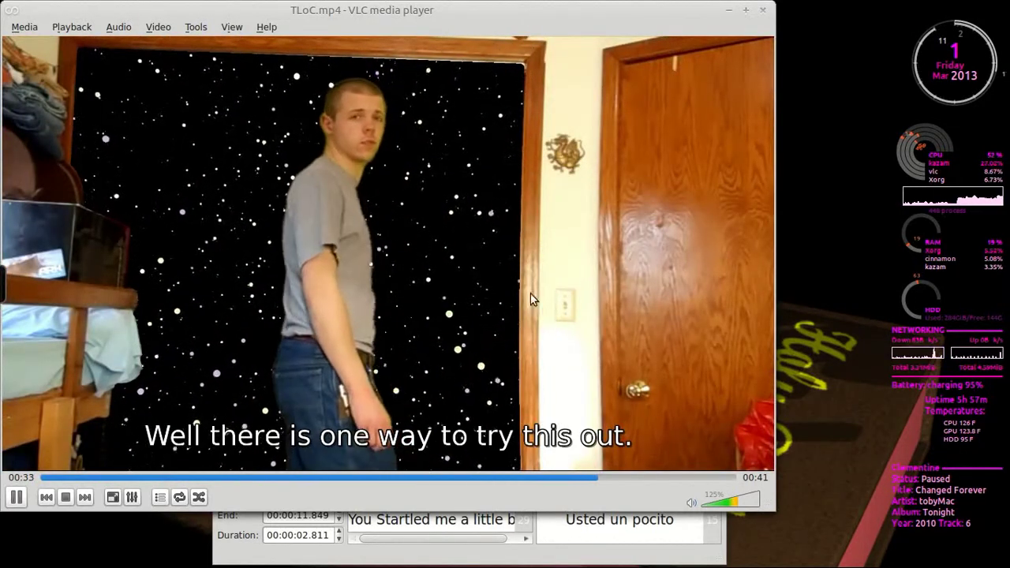
right_click(435, 200)
mouse_move(536, 296)
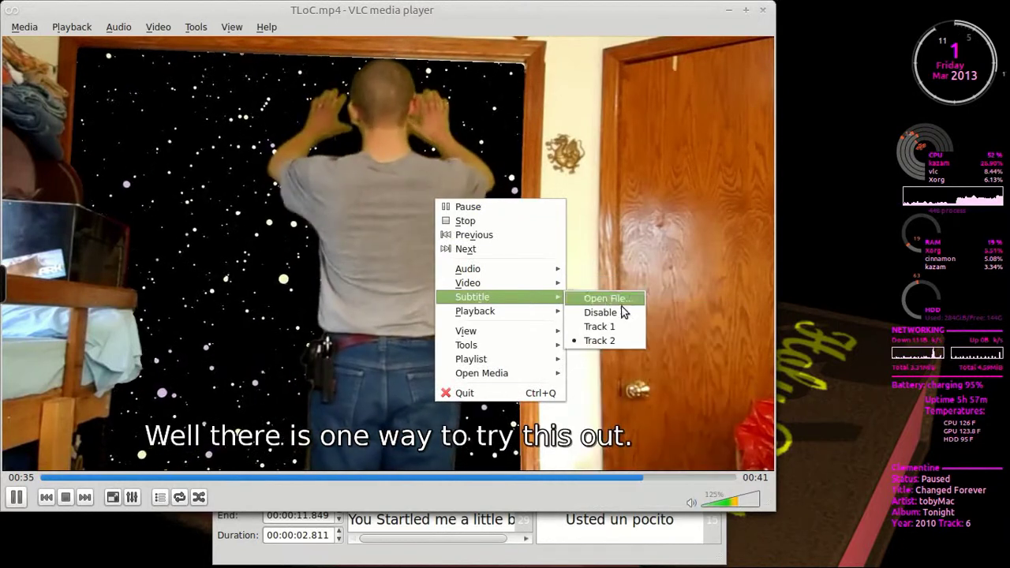
left_click(620, 327)
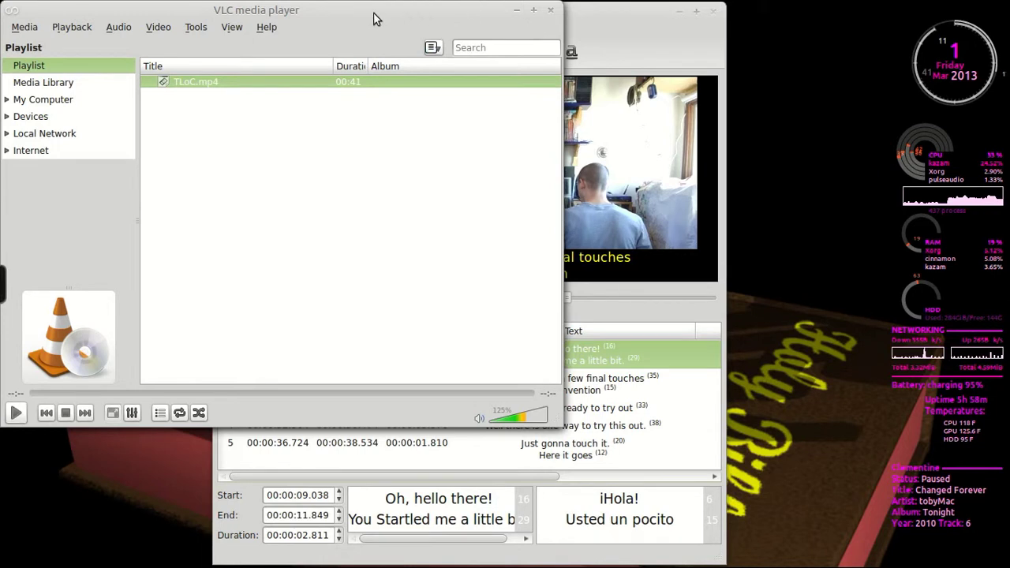
Let the video play to the end, then nudge the VLC window slightly right and down.
left_click_drag(377, 17, 429, 45)
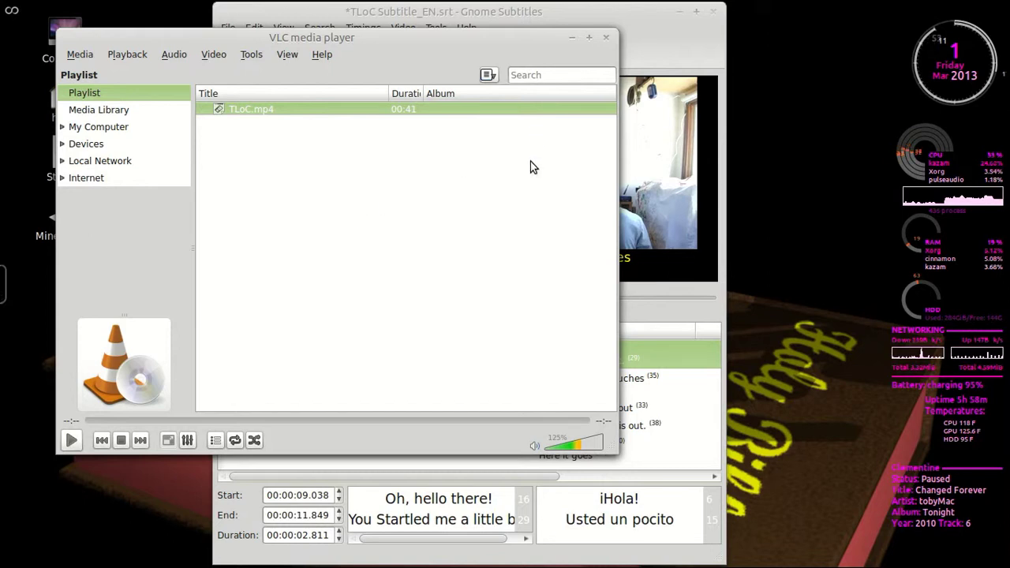
Close VLC and delete subtitle 1's Spanish translation text, leaving it empty.
left_click(606, 37)
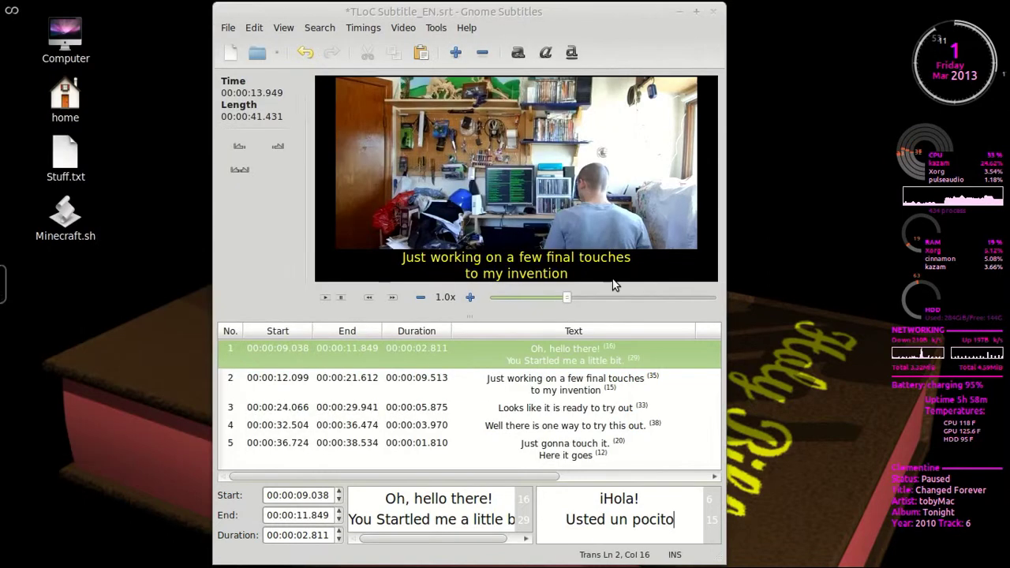
left_click_drag(685, 519, 596, 505)
key("Delete")
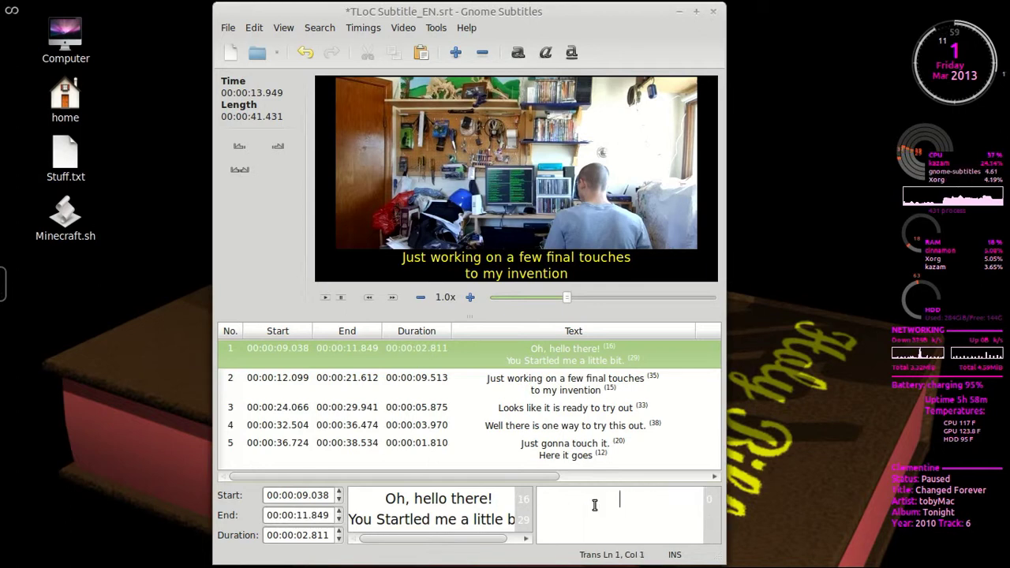